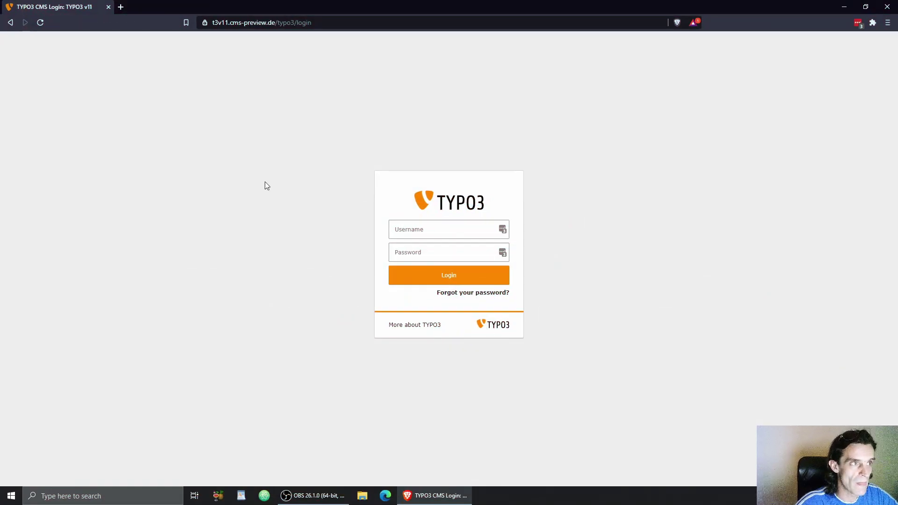
# Sign in with the backend username and password, then scroll down the dashboard.
pyautogui.click(422, 238)
pyautogui.click(422, 236)
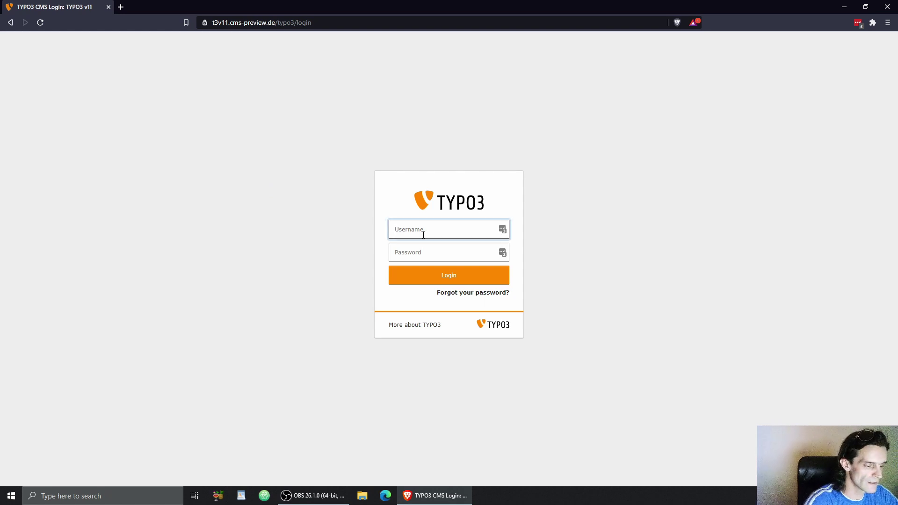
pyautogui.write('simon')
pyautogui.press('Tab')
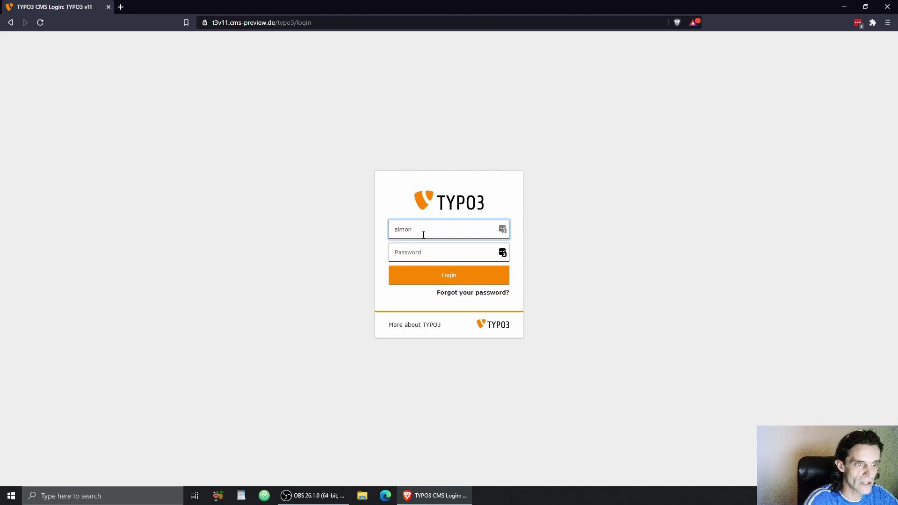
pyautogui.write('••')
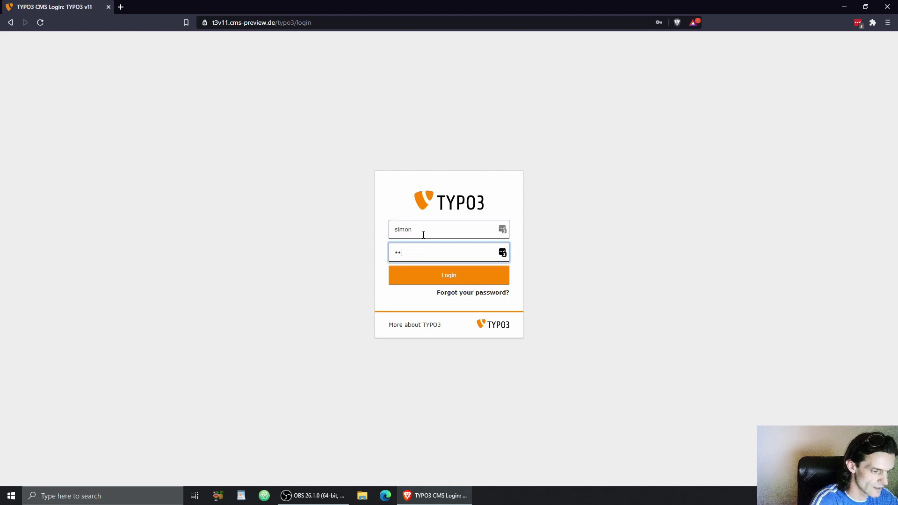
pyautogui.write('•••••')
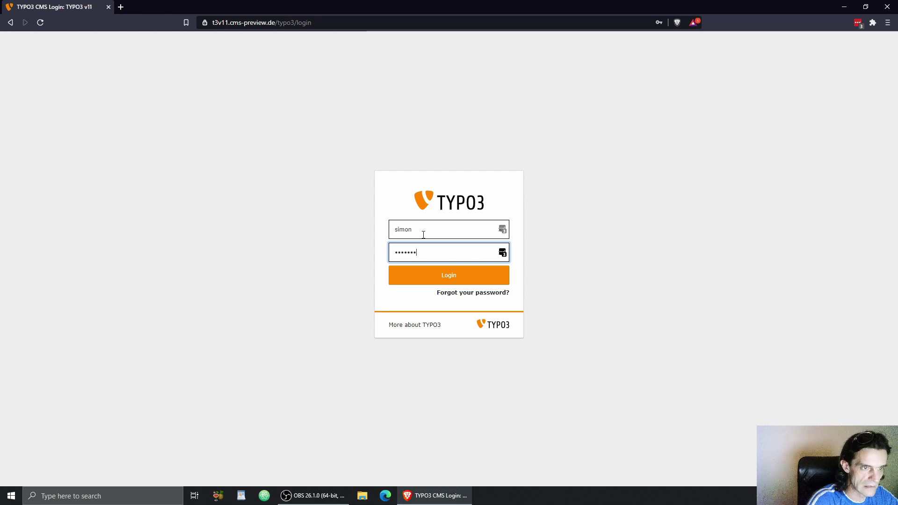
pyautogui.press('Return')
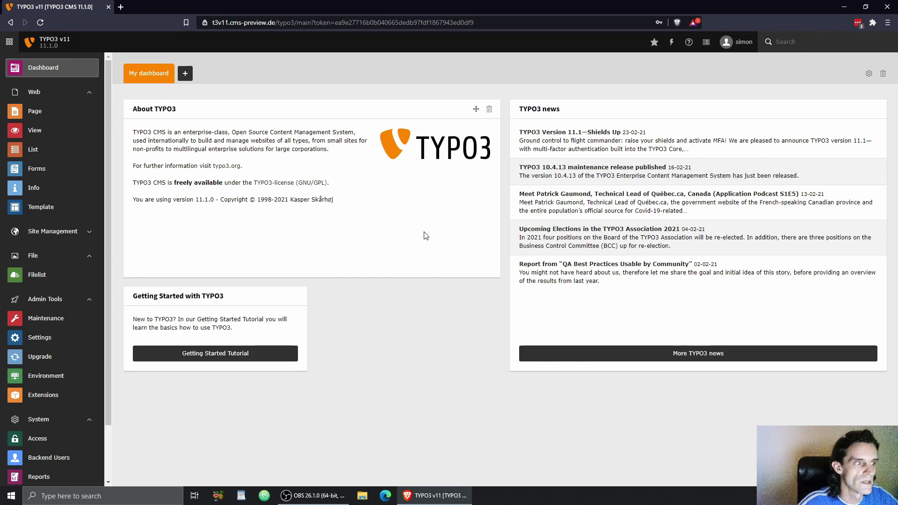
pyautogui.scroll(-3, 79, 297)
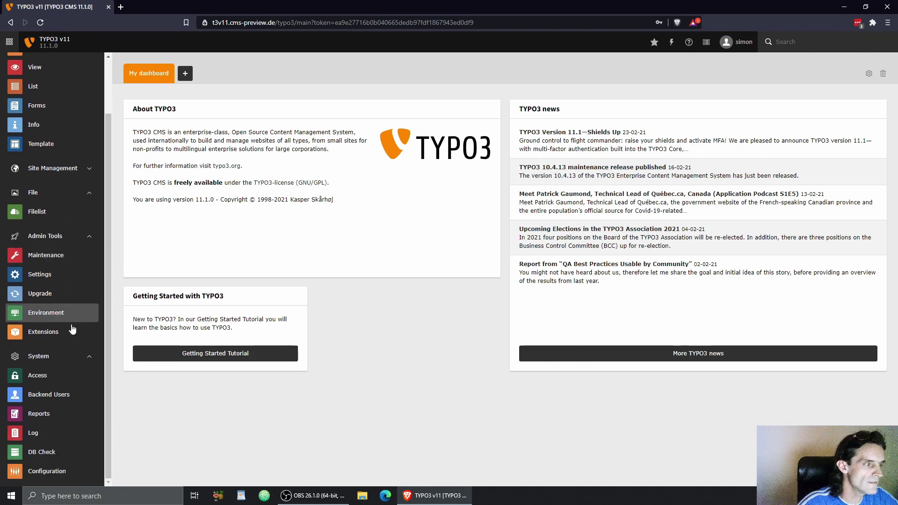
# Open your own record from the Backend User Listing and review it, MFA disabled.
pyautogui.click(51, 395)
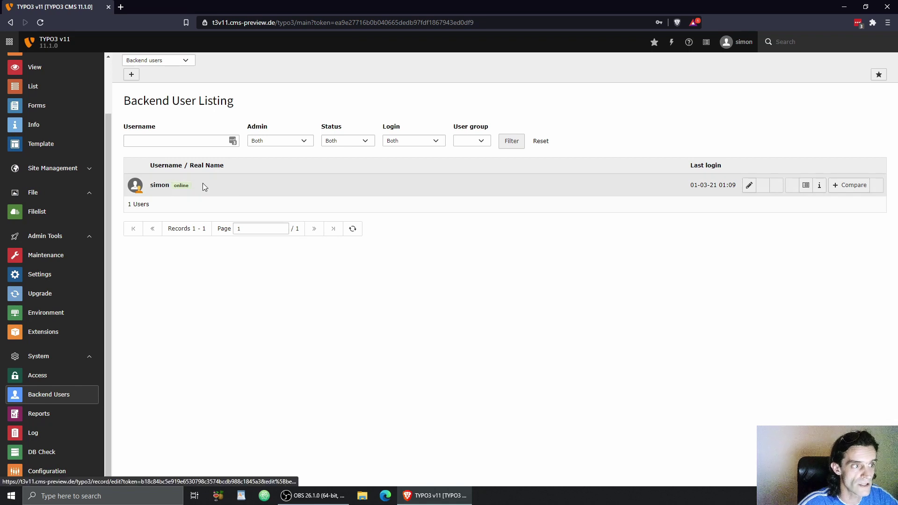
pyautogui.click(160, 186)
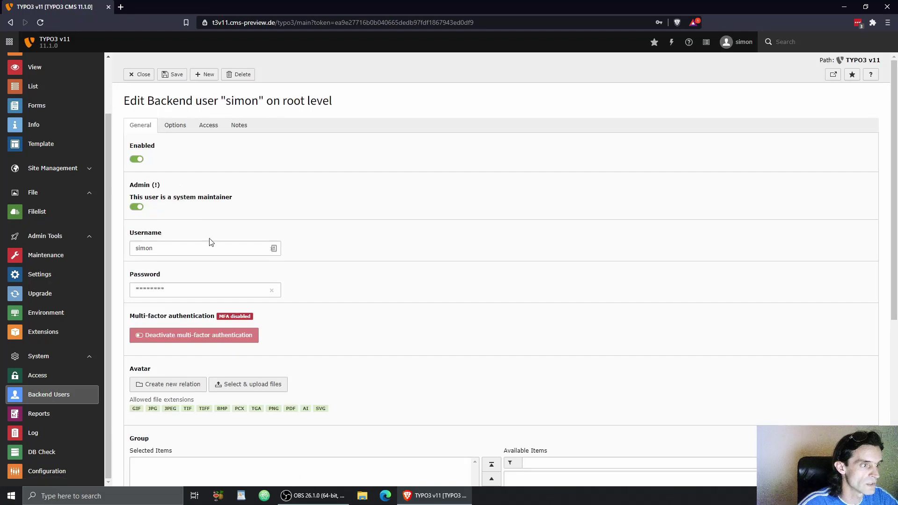
pyautogui.scroll(-1, 203, 273)
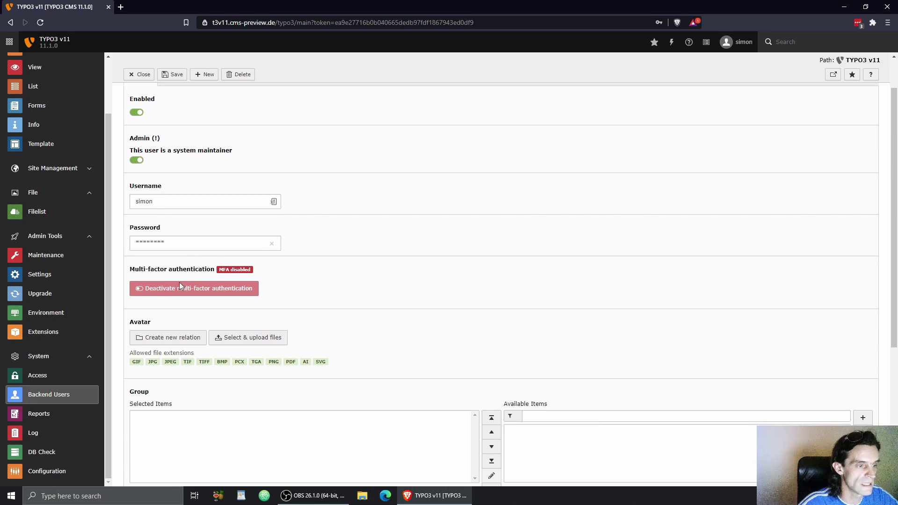
pyautogui.scroll(1, 192, 287)
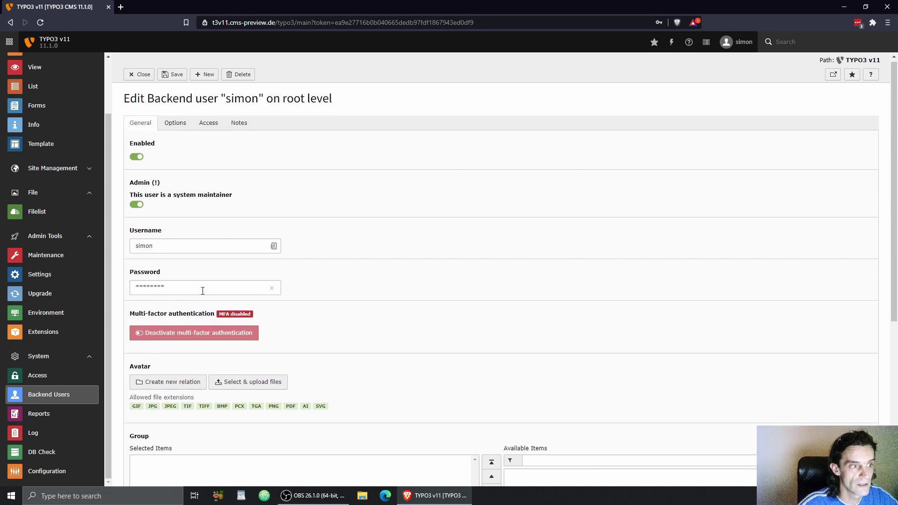
pyautogui.click(735, 50)
# Show the Account security tab of the personal User Settings.
pyautogui.click(763, 91)
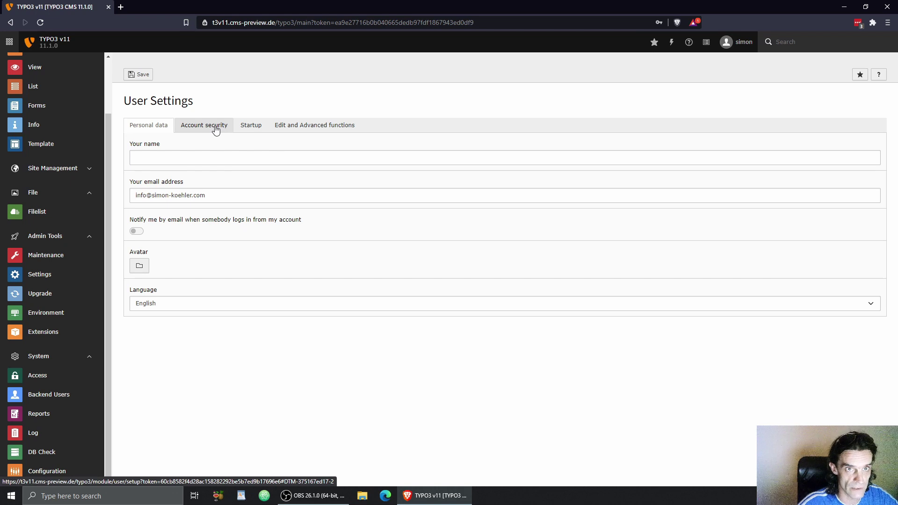
pyautogui.click(215, 130)
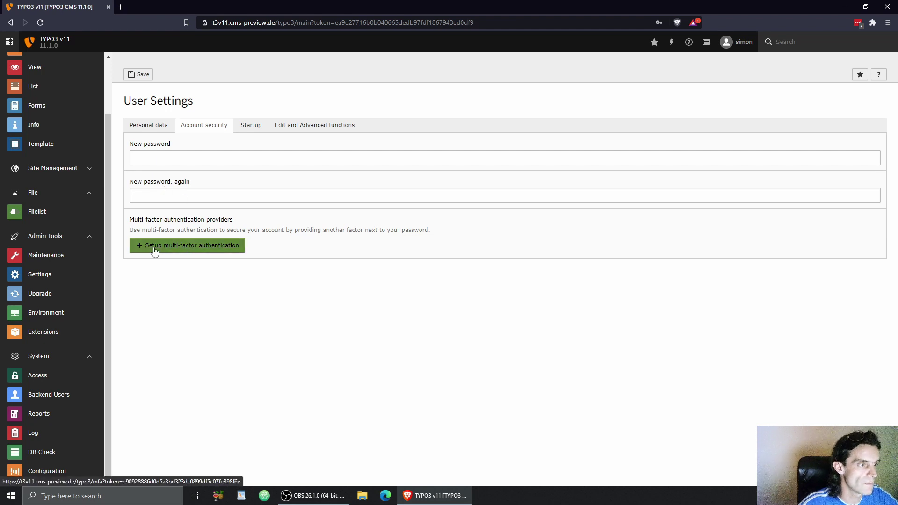
# Start MFA setup and open the Time-based one-time password setup page with its QR code.
pyautogui.click(187, 252)
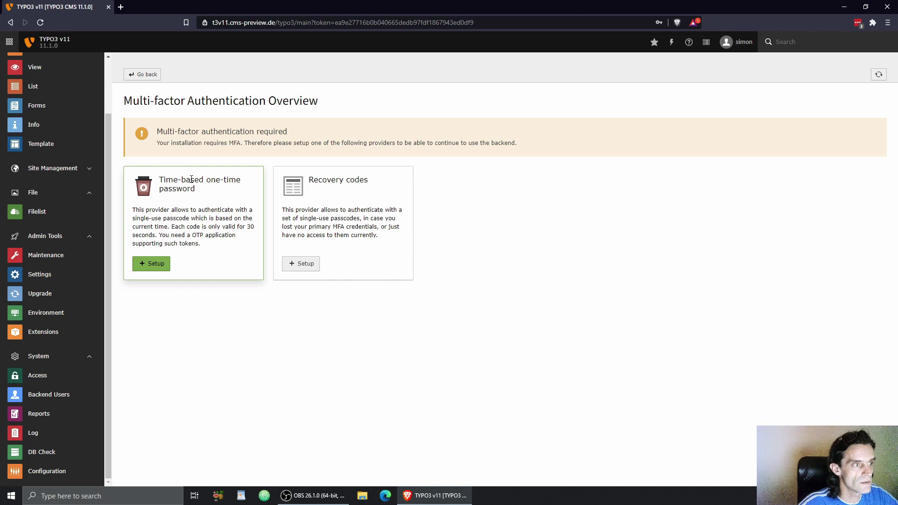
pyautogui.moveTo(164, 179); pyautogui.dragTo(200, 188)
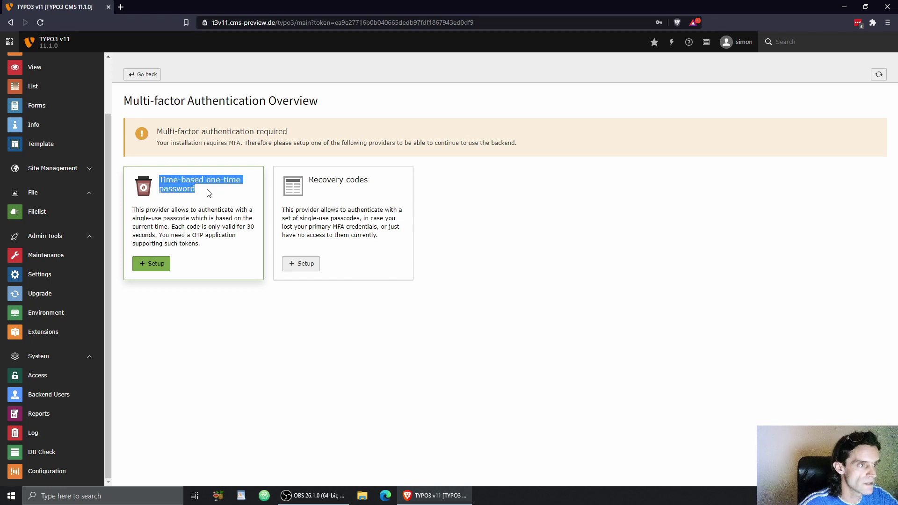
pyautogui.click(209, 193)
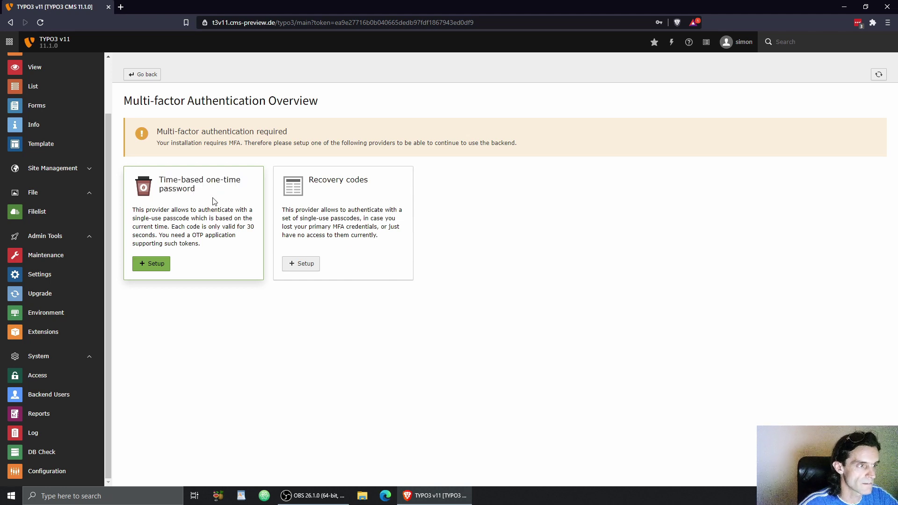
pyautogui.click(154, 266)
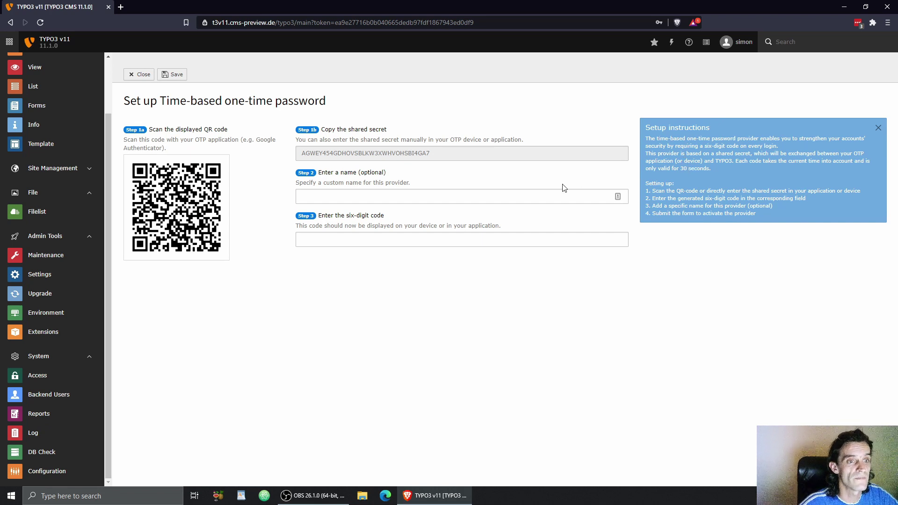
pyautogui.click(387, 197)
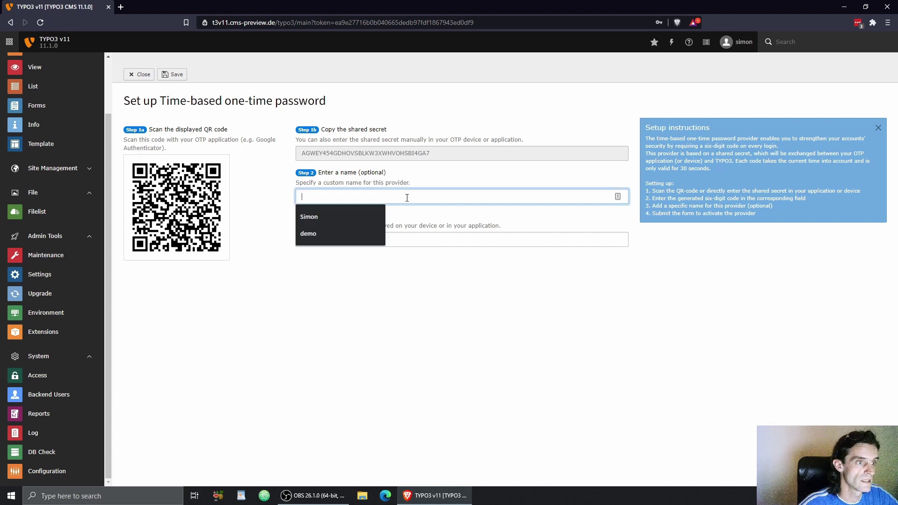
# Fill the TOTP provider name from the saved autofill suggestion.
pyautogui.click(312, 217)
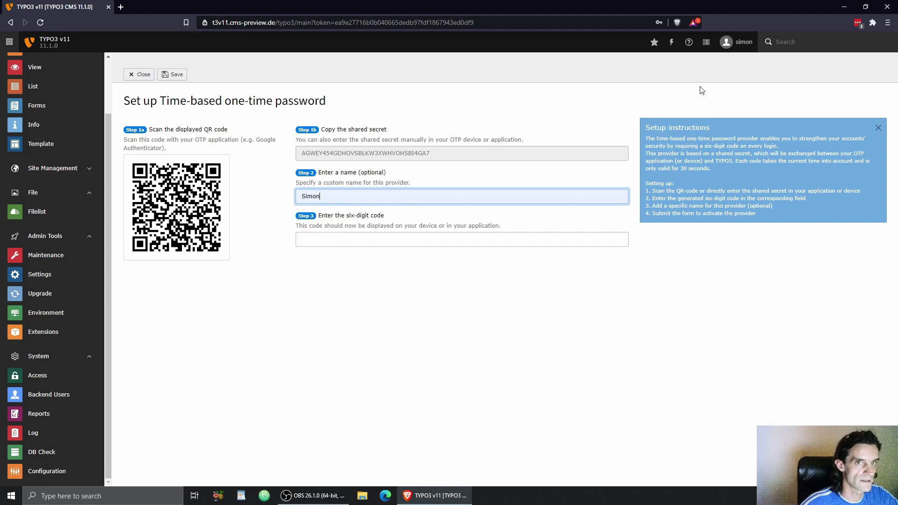
pyautogui.click(325, 243)
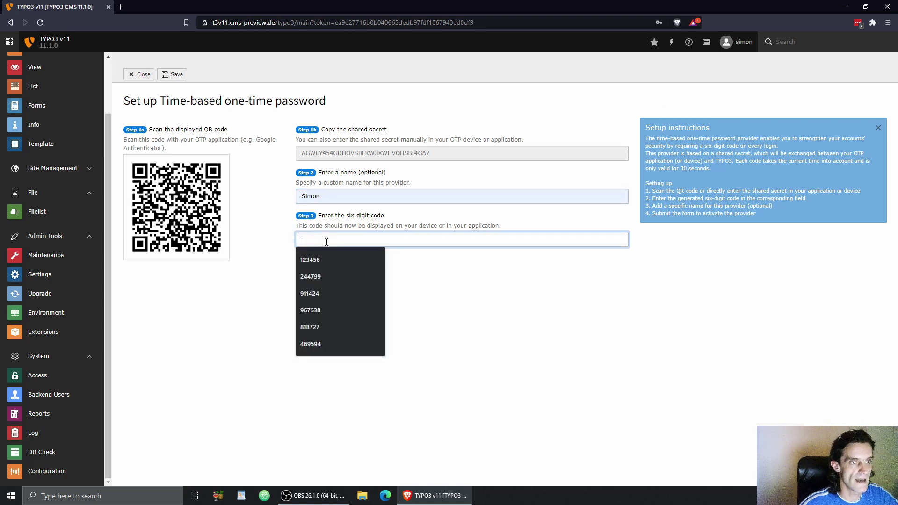
pyautogui.click(340, 223)
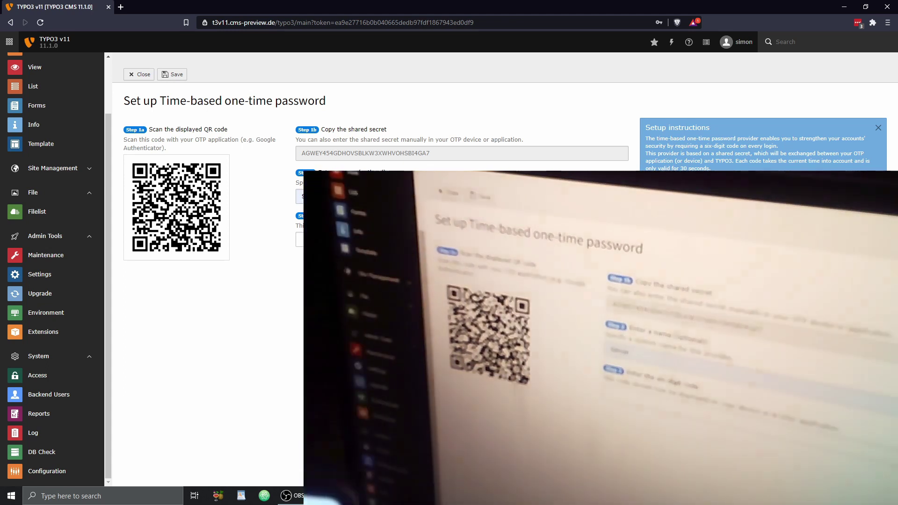
# Enter the authenticator app's six-digit code and save to activate the TOTP provider.
pyautogui.click(374, 238)
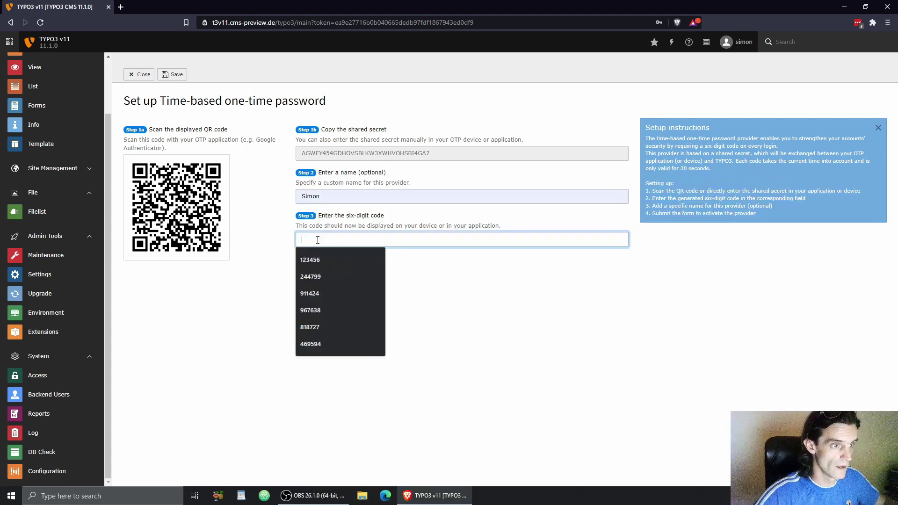
pyautogui.click(339, 224)
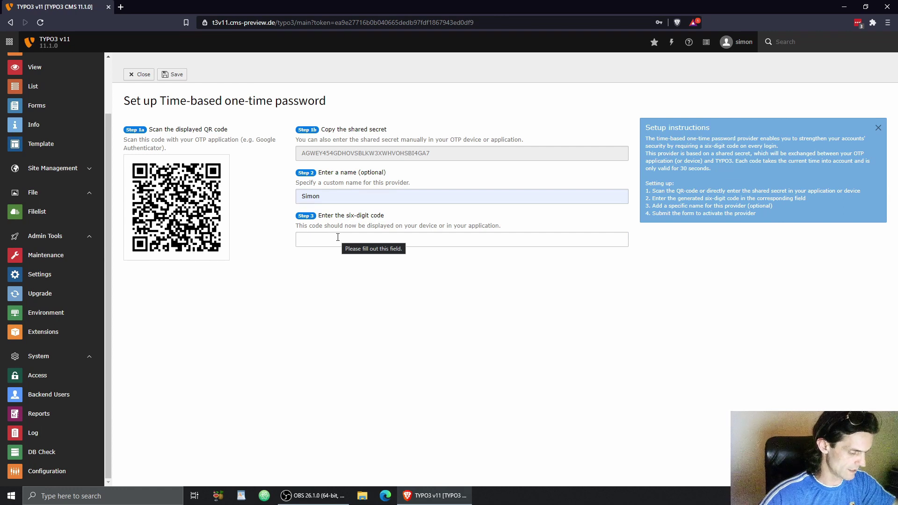
pyautogui.click(339, 237)
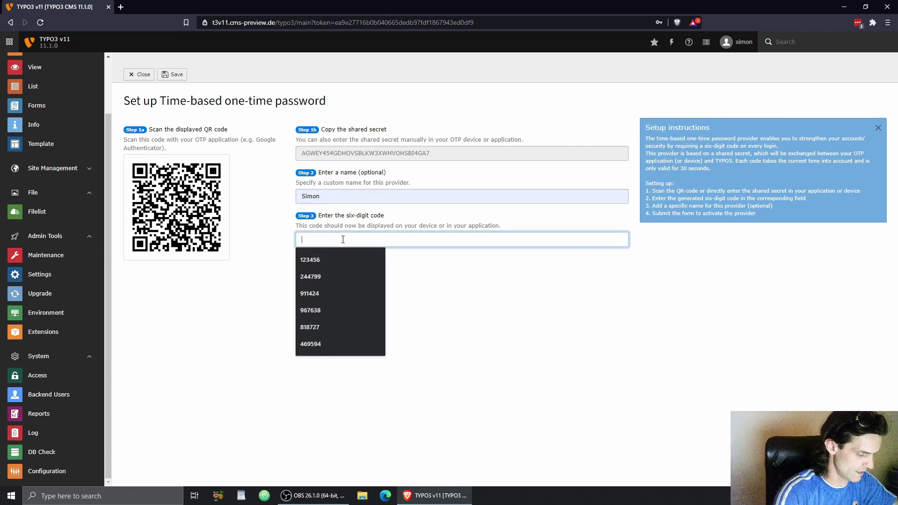
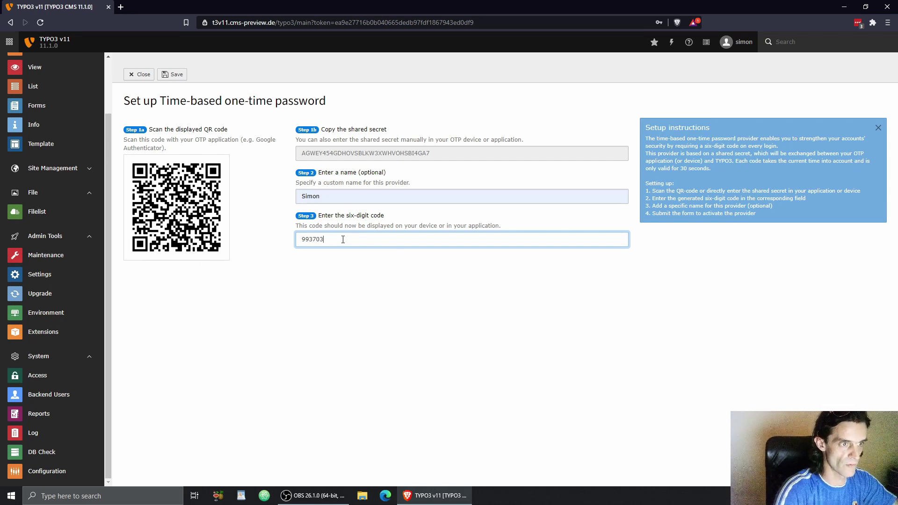
pyautogui.click(312, 270)
pyautogui.click(171, 78)
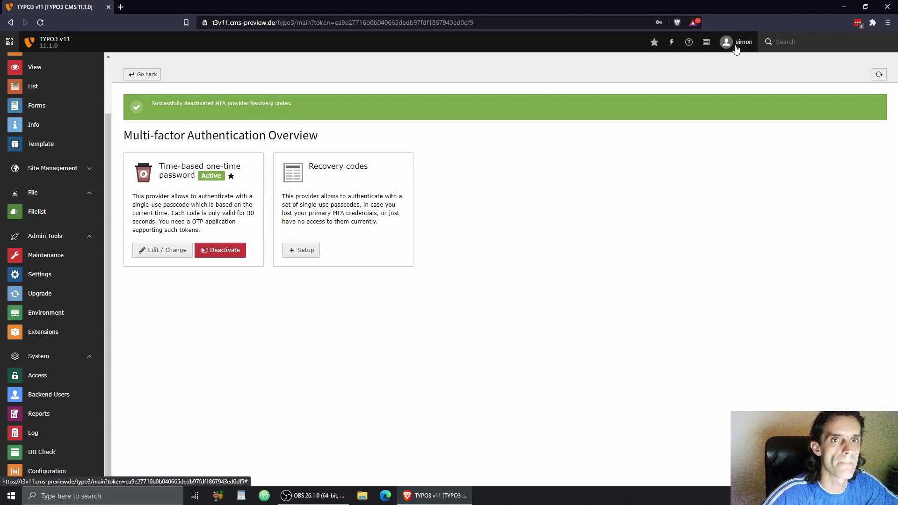
# Log out, log back in with saved credentials, and verify with the six-digit TOTP code.
pyautogui.click(737, 43)
pyautogui.click(748, 122)
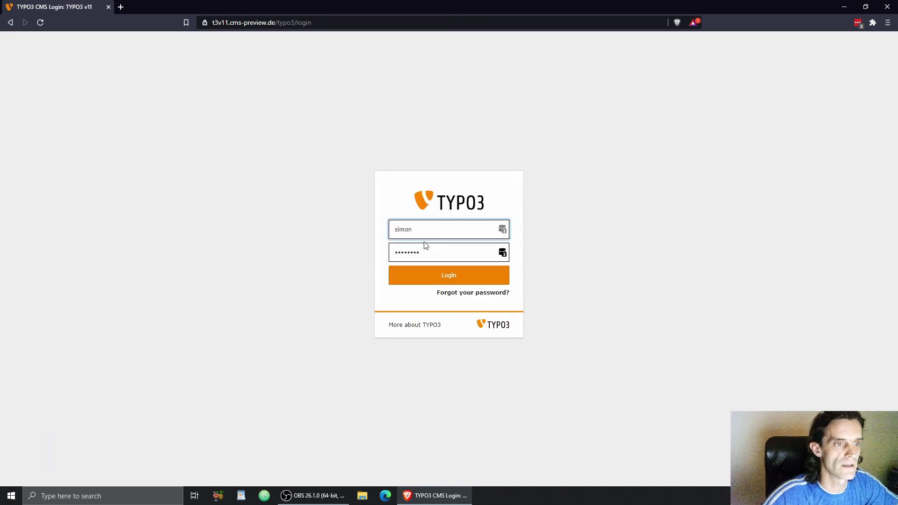
pyautogui.click(438, 274)
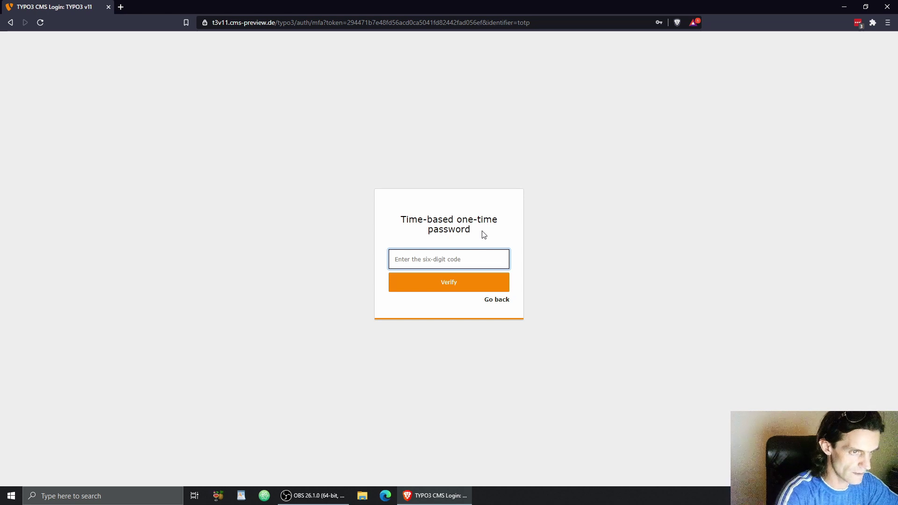
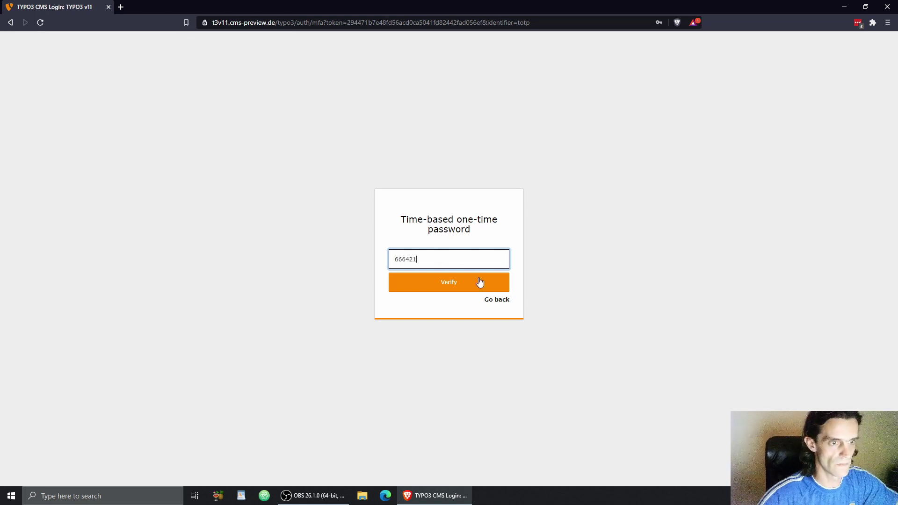
pyautogui.click(440, 289)
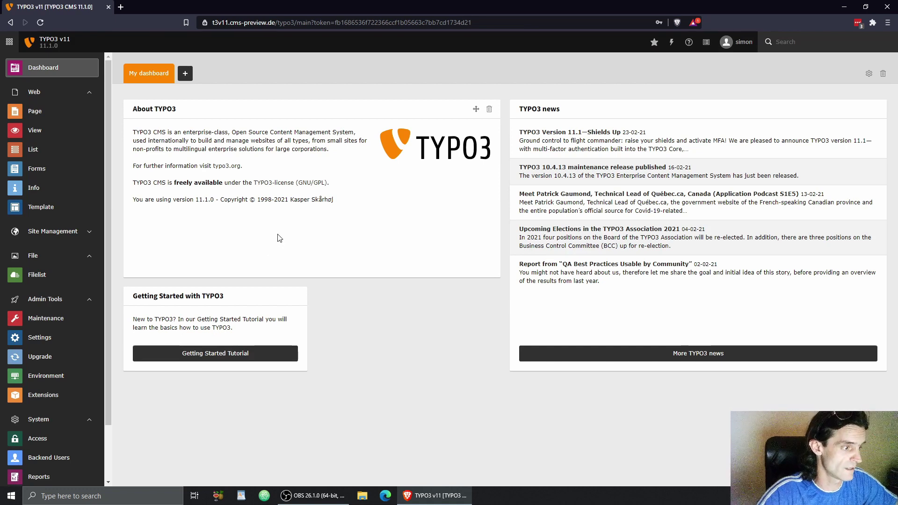
# Go to Account security in User Settings, open the MFA overview, and begin Recovery codes setup.
pyautogui.click(742, 45)
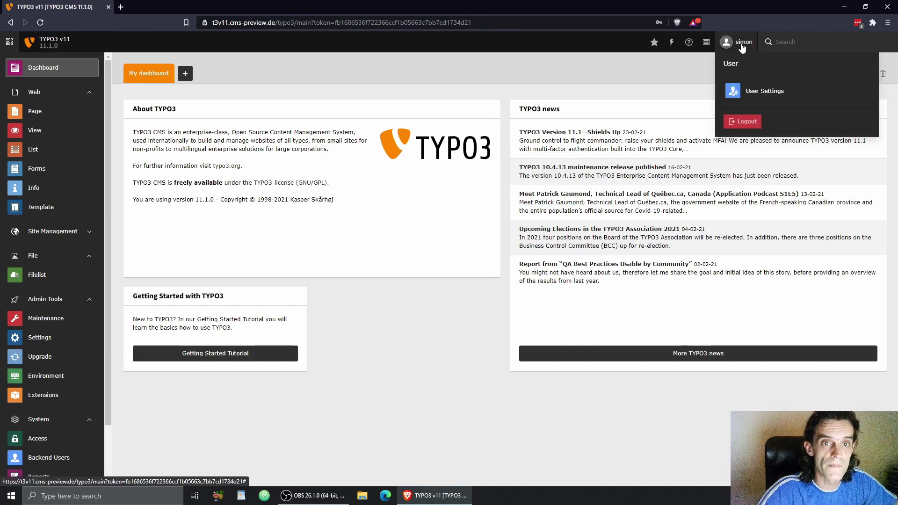
pyautogui.click(767, 91)
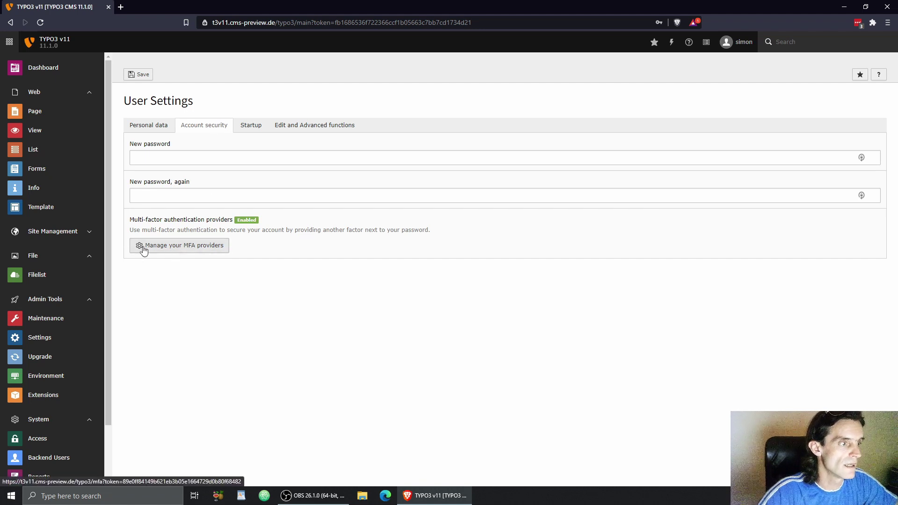
pyautogui.click(180, 247)
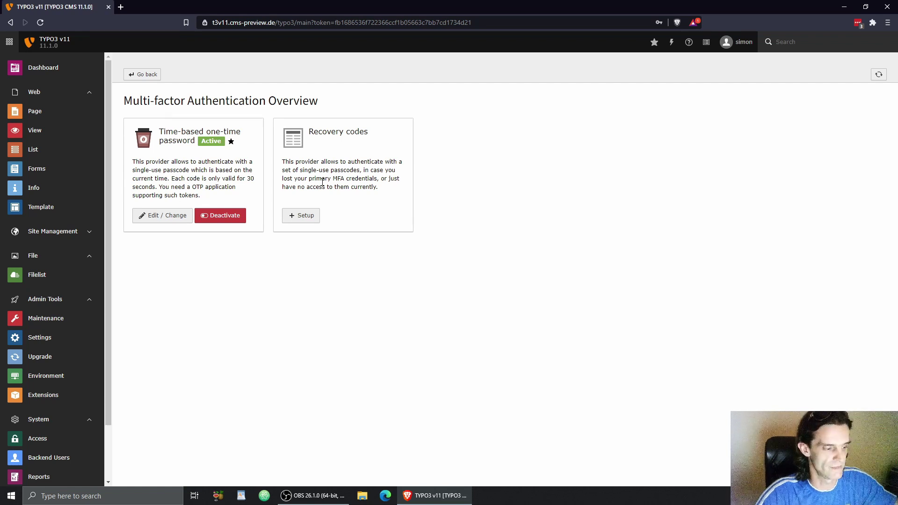
pyautogui.click(315, 218)
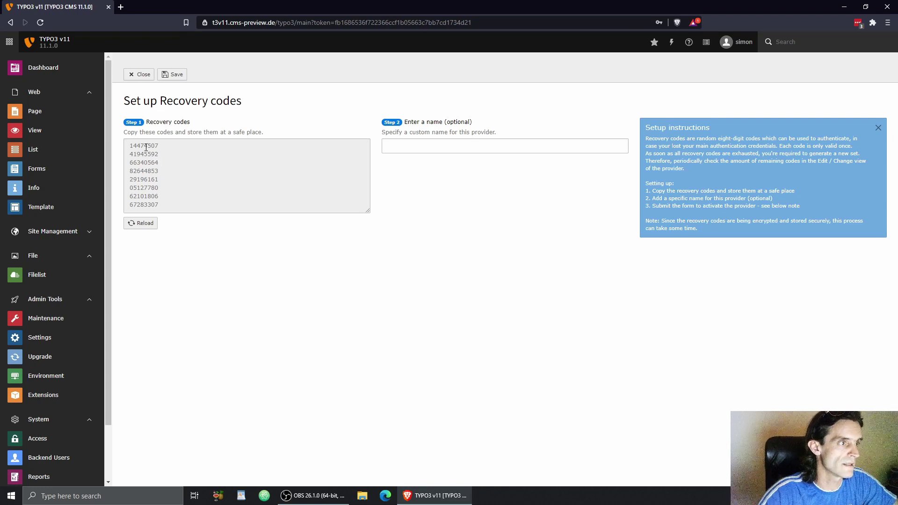
# Copy the eight recovery codes, name the provider from autofill, and save to activate it.
pyautogui.moveTo(131, 143); pyautogui.dragTo(173, 201)
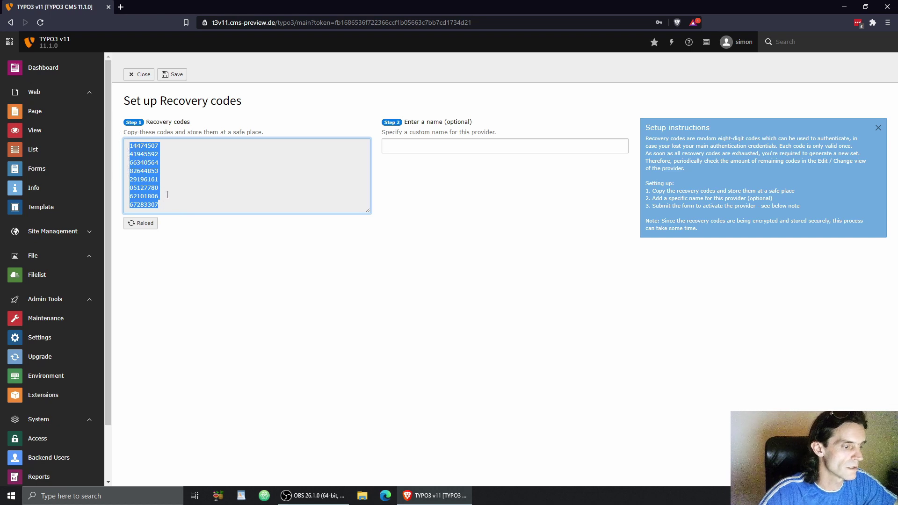
pyautogui.moveTo(167, 194); pyautogui.dragTo(129, 140)
pyautogui.hotkey('ctrl', 'c')
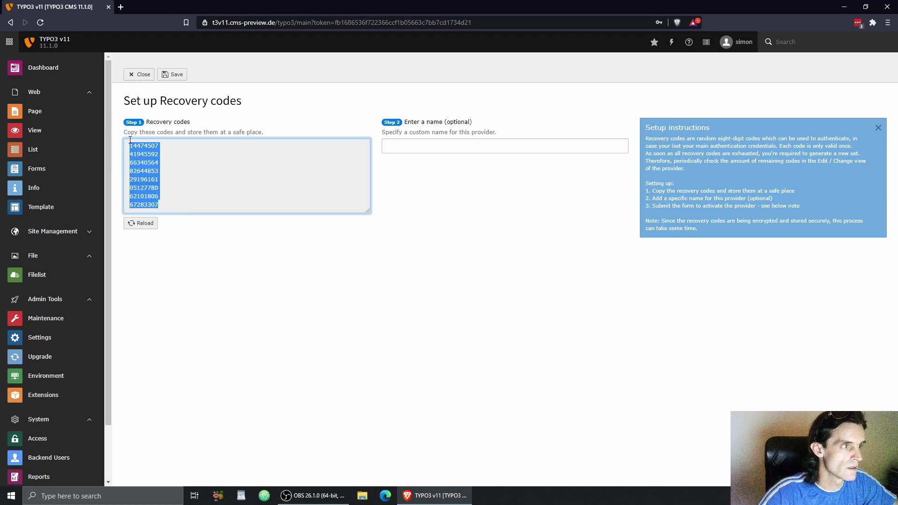
pyautogui.click(223, 158)
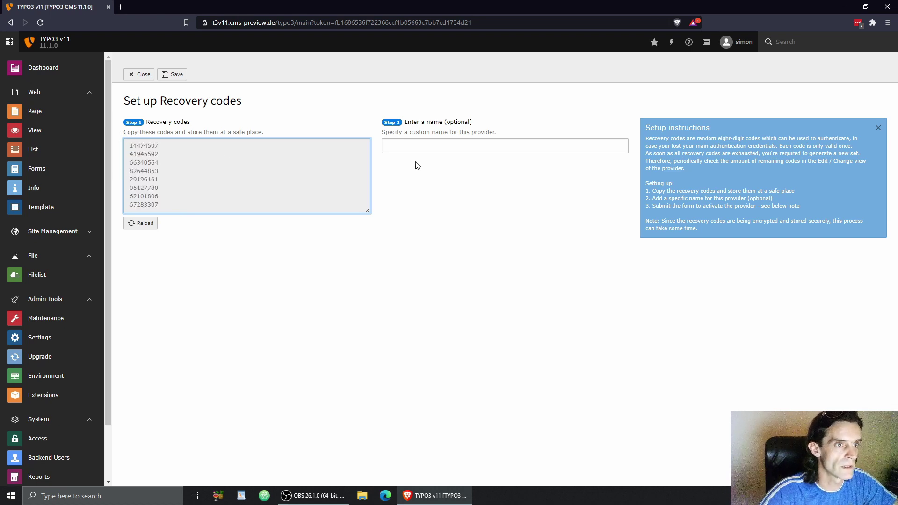
pyautogui.click(422, 149)
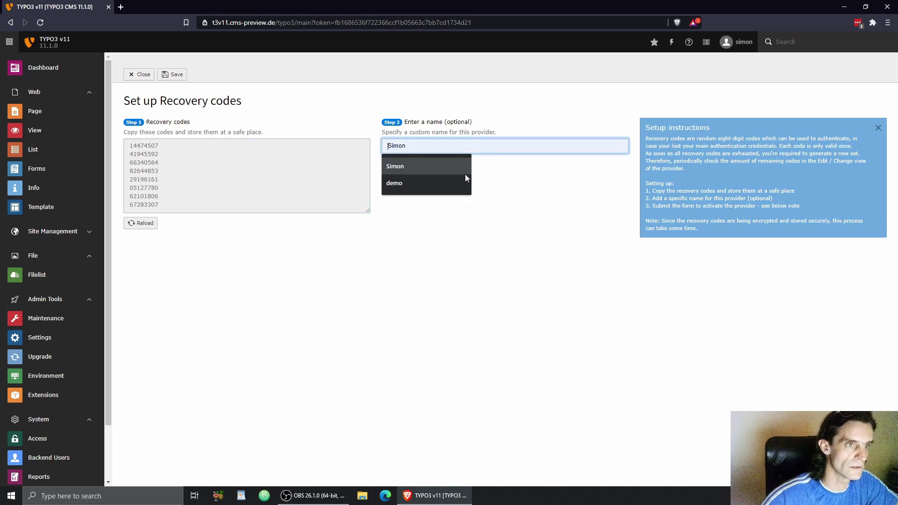
pyautogui.click(426, 167)
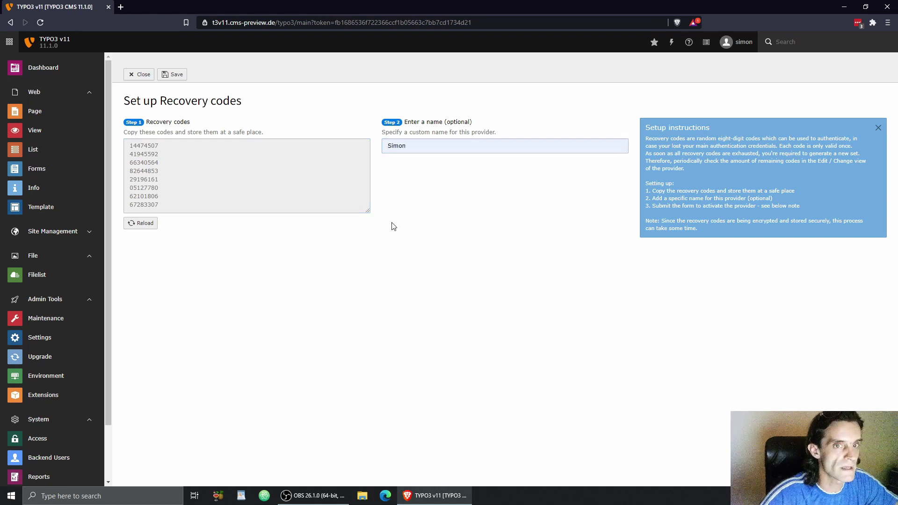
pyautogui.click(172, 76)
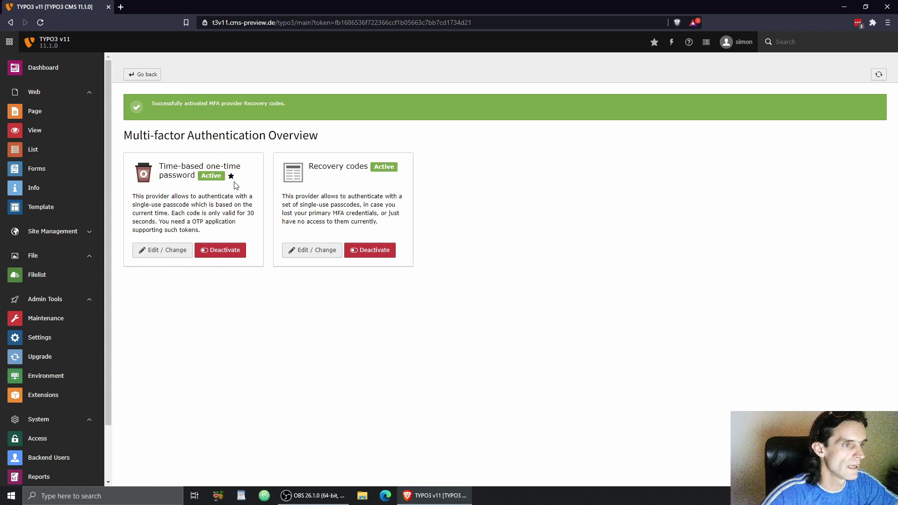
# Paste the recovery codes into a new WordPad document, then log out of TYPO3.
pyautogui.click(738, 45)
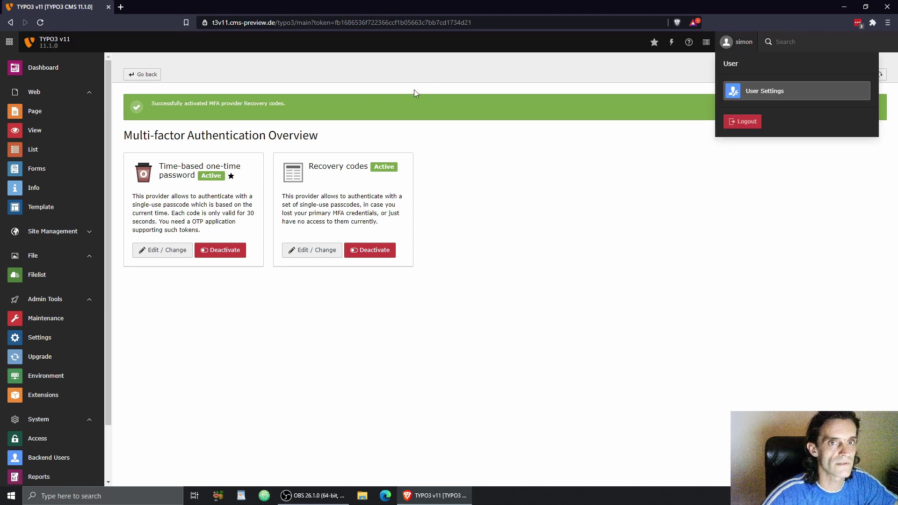
pyautogui.click(241, 496)
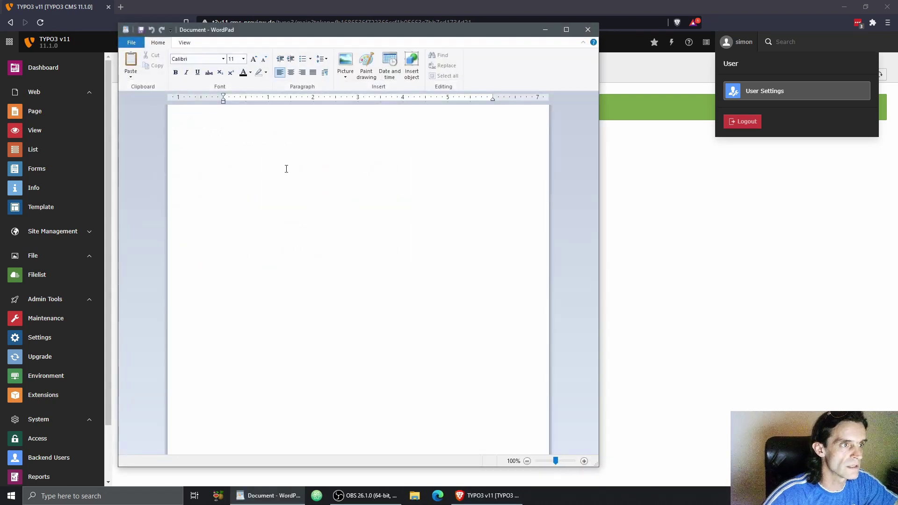
pyautogui.hotkey('ctrl', 'v')
pyautogui.moveTo(259, 30); pyautogui.dragTo(681, 117)
pyautogui.click(386, 346)
pyautogui.click(743, 125)
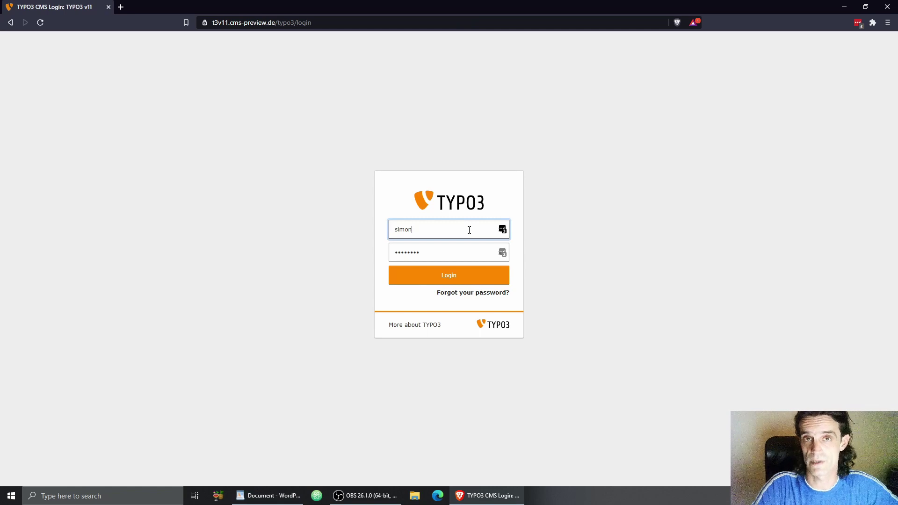
# Log in and pass the second factor using the third recovery code copied from WordPad.
pyautogui.click(449, 277)
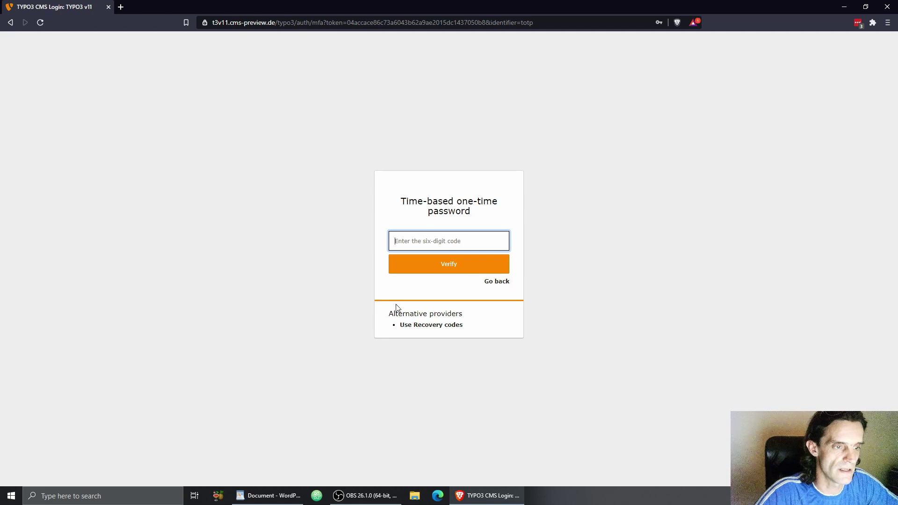
pyautogui.click(416, 326)
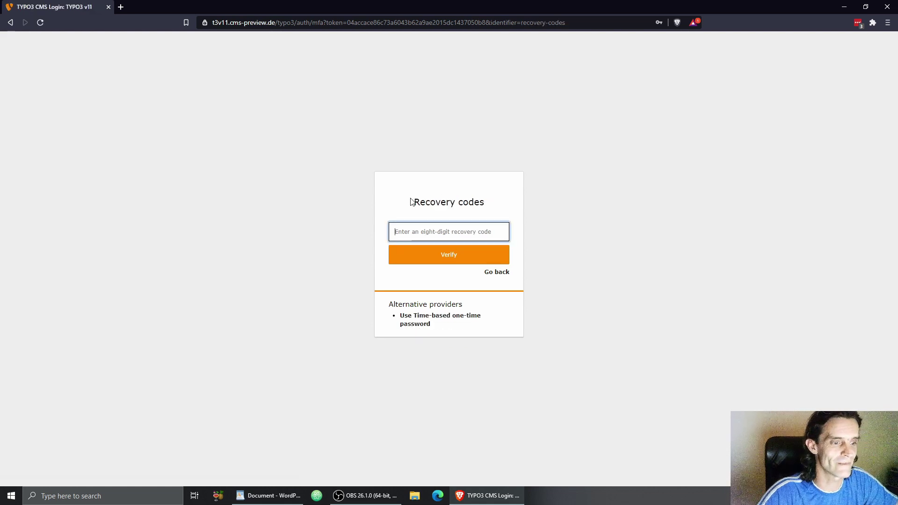
pyautogui.click(252, 496)
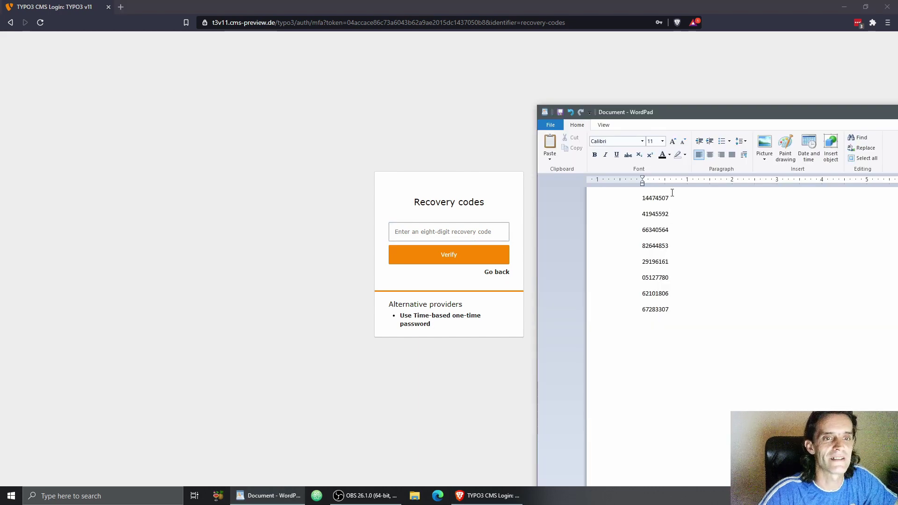
pyautogui.doubleClick(663, 230)
pyautogui.hotkey('ctrl', 'c')
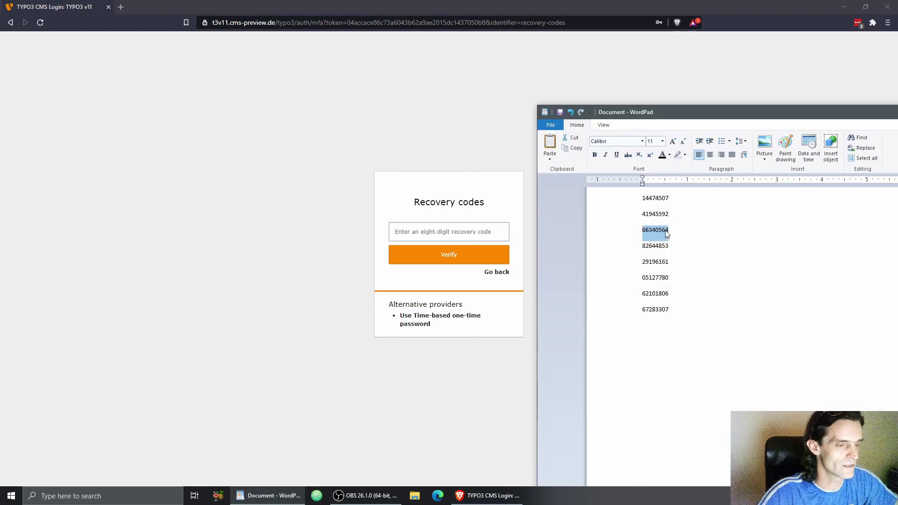
pyautogui.click(441, 232)
pyautogui.hotkey('ctrl', 'v')
pyautogui.click(457, 256)
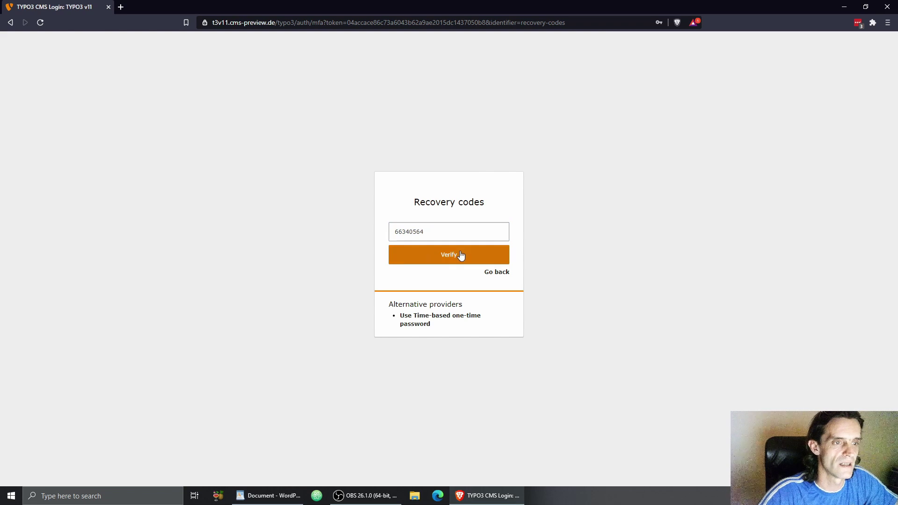